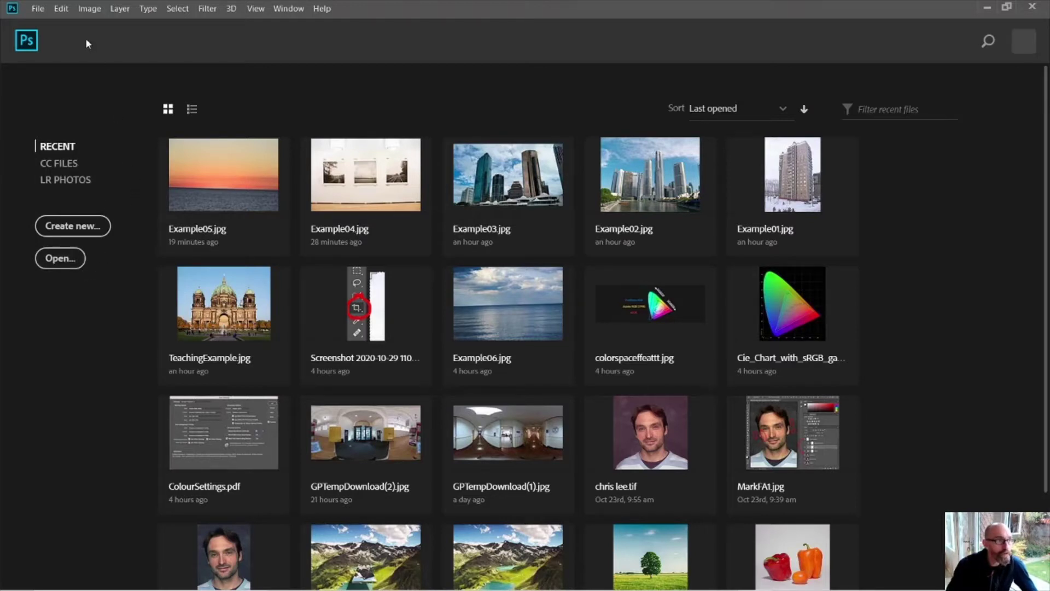
Step: Open Gallery and GalleryGC from the 05 Profiles and Crop folder together in Camera Raw
{"action": "left_click", "coordinate": [42, 10]}
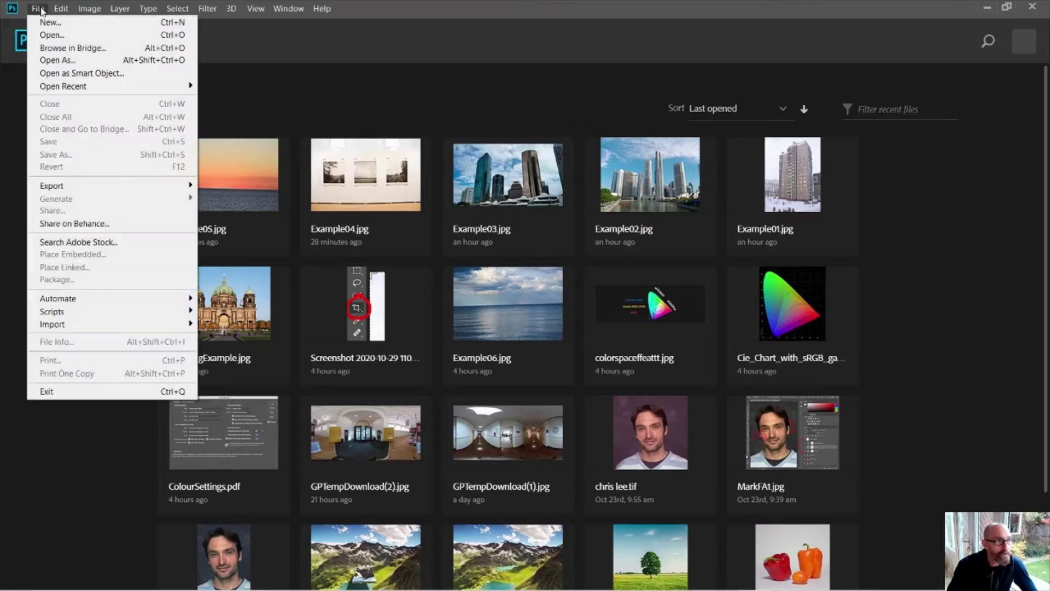
{"action": "left_click", "coordinate": [51, 34]}
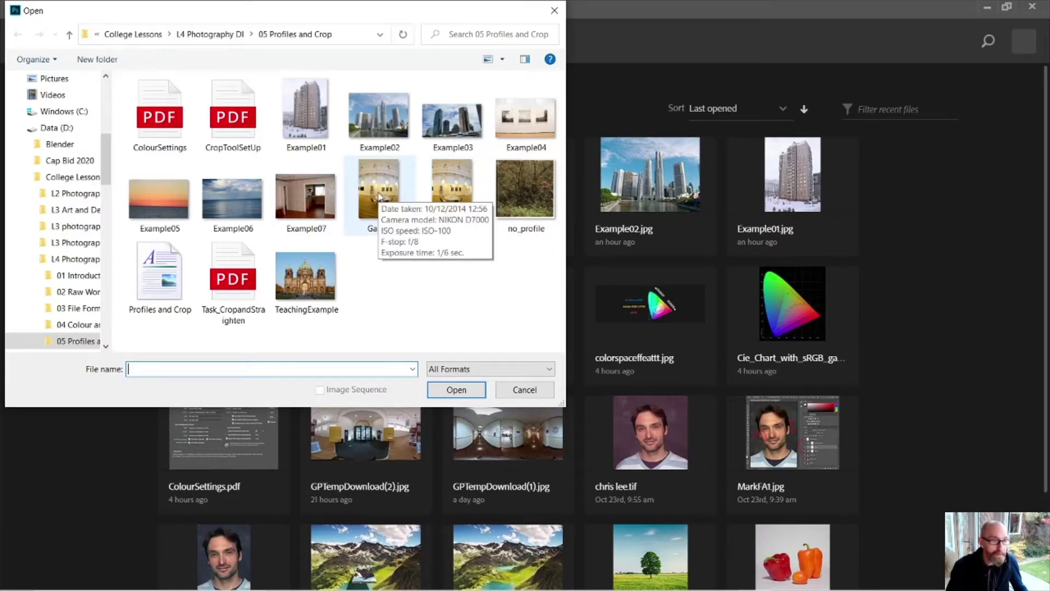
{"action": "left_click", "coordinate": [381, 197]}
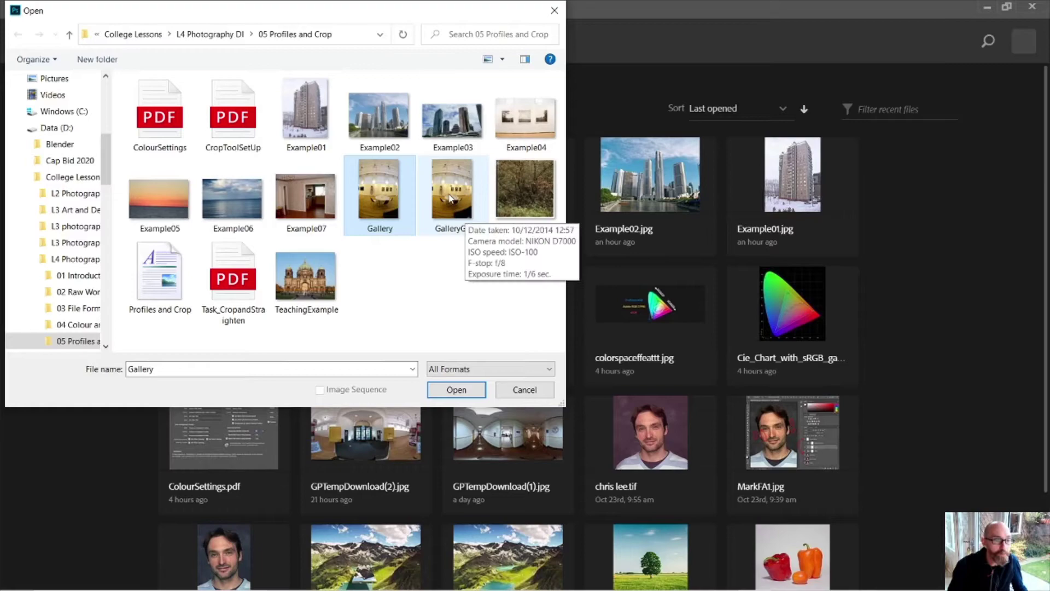
{"action": "left_click", "coordinate": [451, 198], "text": "ctrl"}
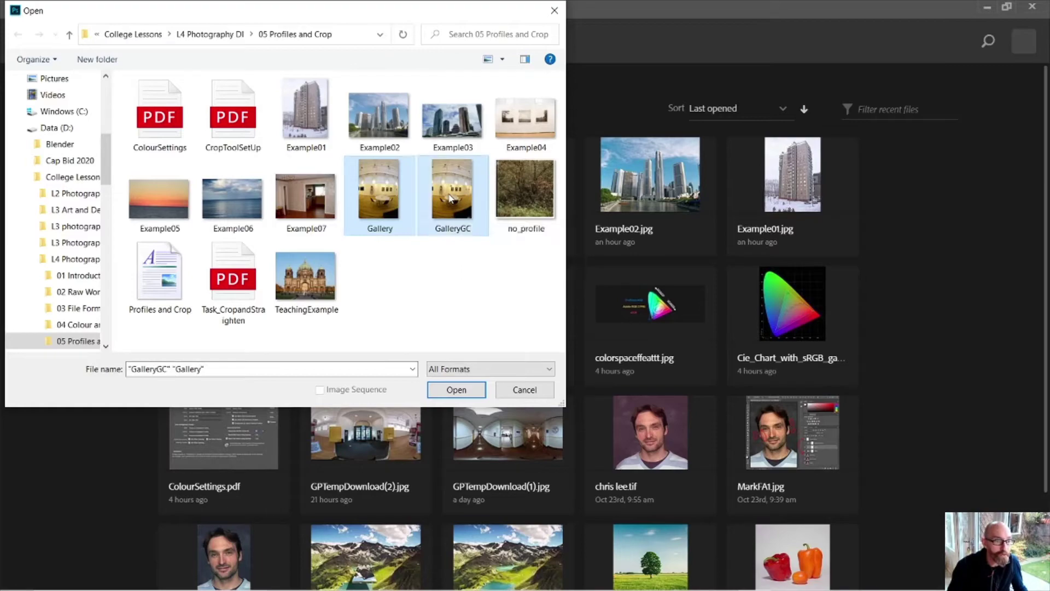
{"action": "left_click", "coordinate": [457, 390]}
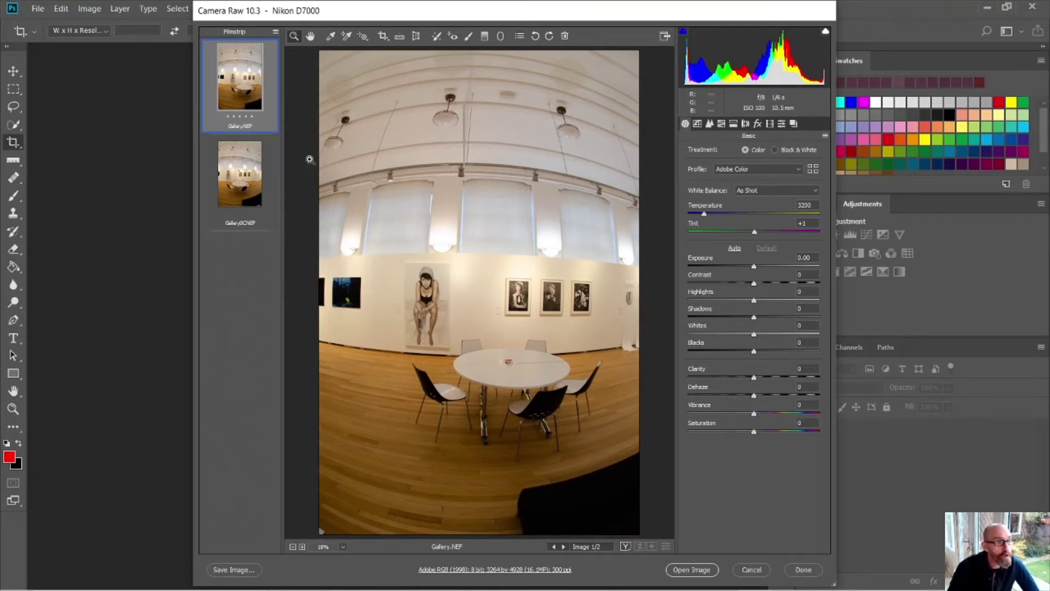
Step: Compare the Gallery and GalleryGC thumbnails, finishing on GalleryGC.NEF with the grey card
{"action": "left_click", "coordinate": [252, 186]}
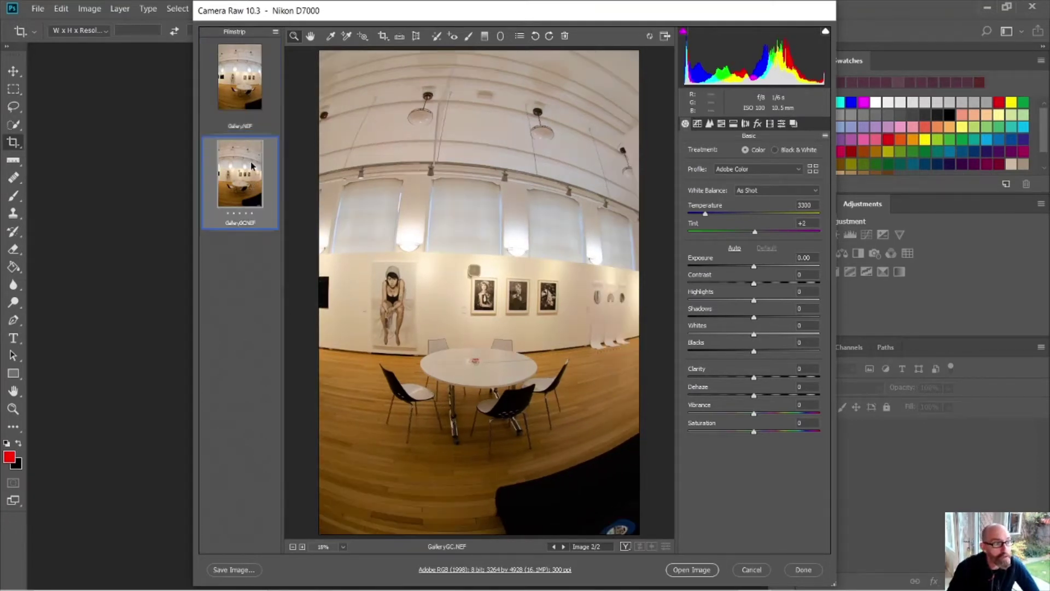
{"action": "left_click", "coordinate": [250, 90]}
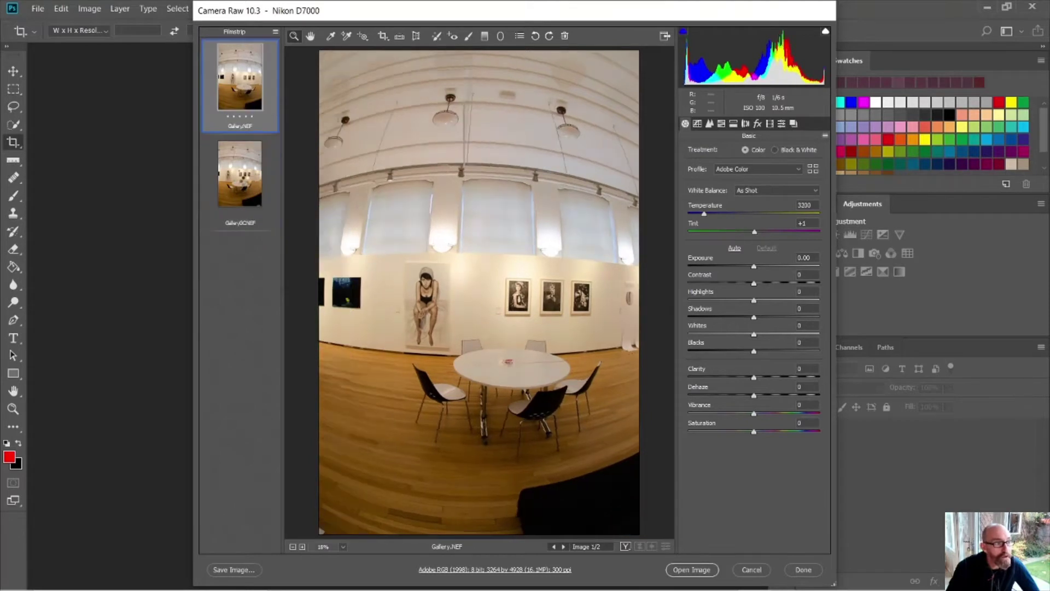
{"action": "left_click", "coordinate": [248, 177]}
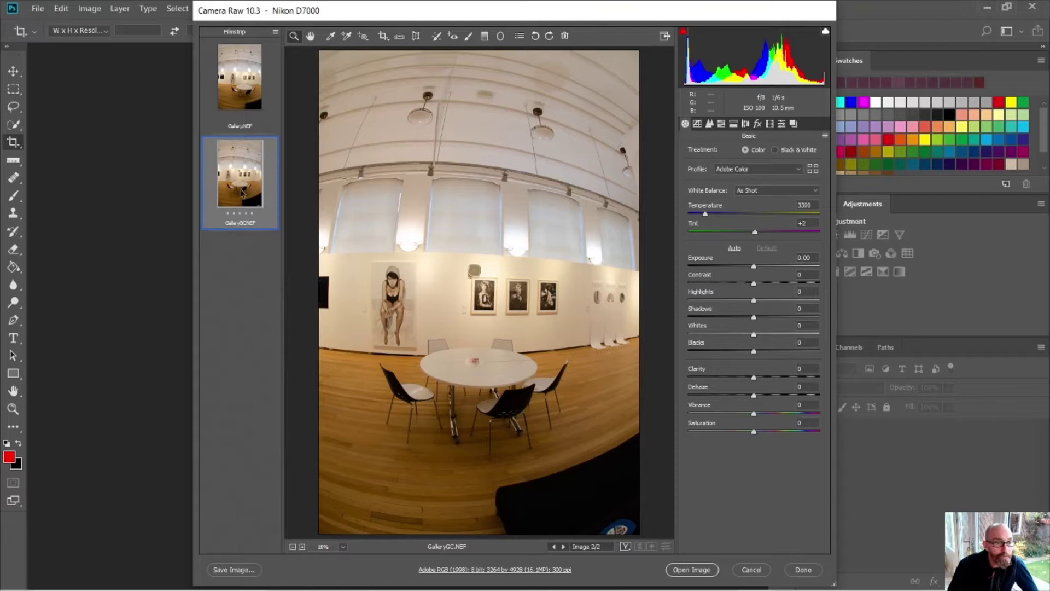
{"action": "left_click", "coordinate": [244, 91]}
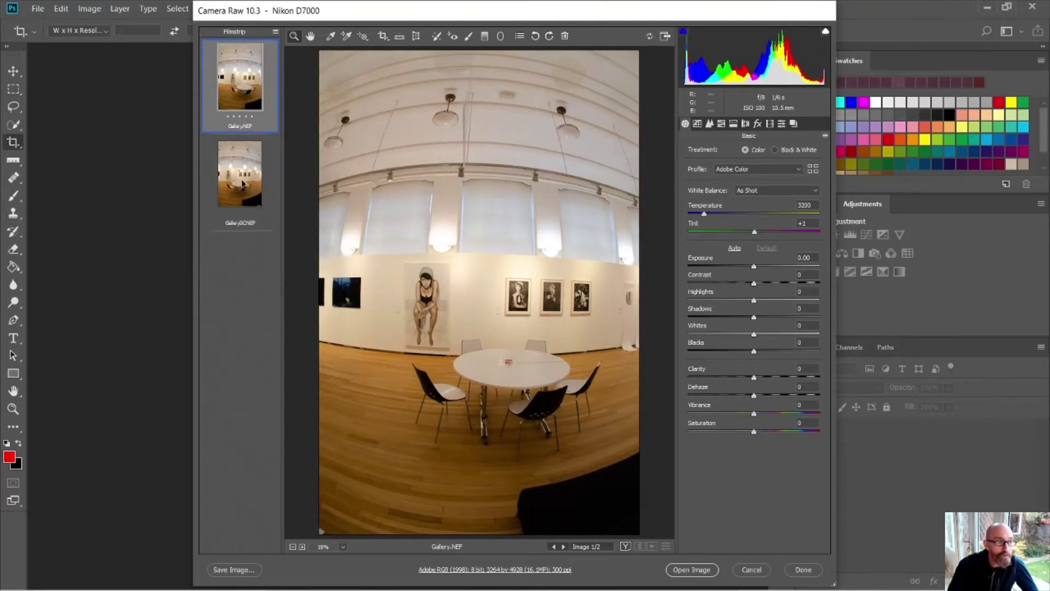
{"action": "left_click", "coordinate": [238, 189]}
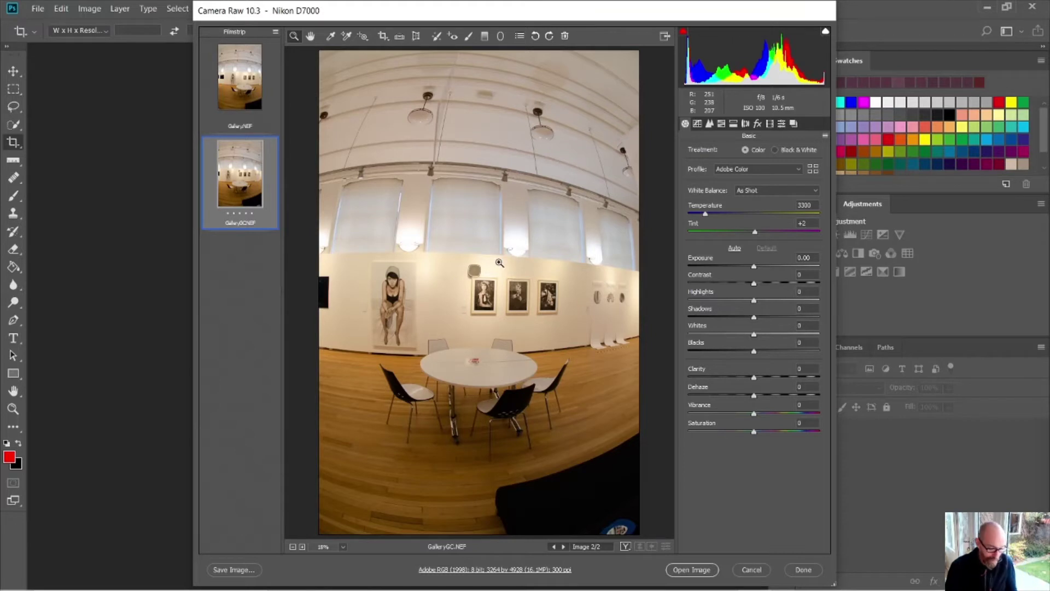
Step: Zoom in on the grey card and prints to compare, then Shift-select both Gallery photos
{"action": "left_click", "coordinate": [465, 273]}
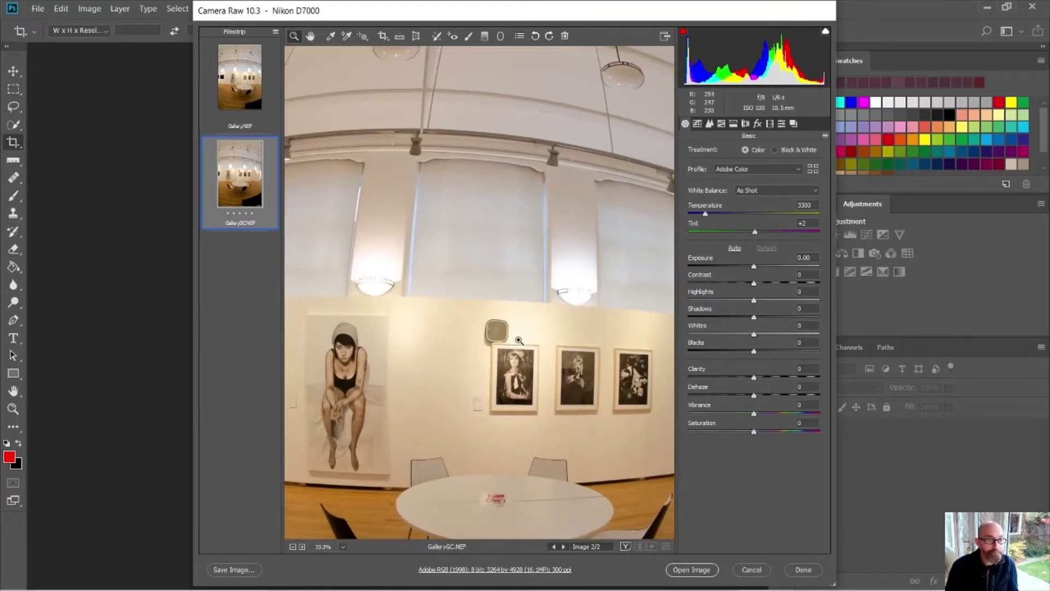
{"action": "left_click_drag", "start_coordinate": [518, 362], "coordinate": [486, 314]}
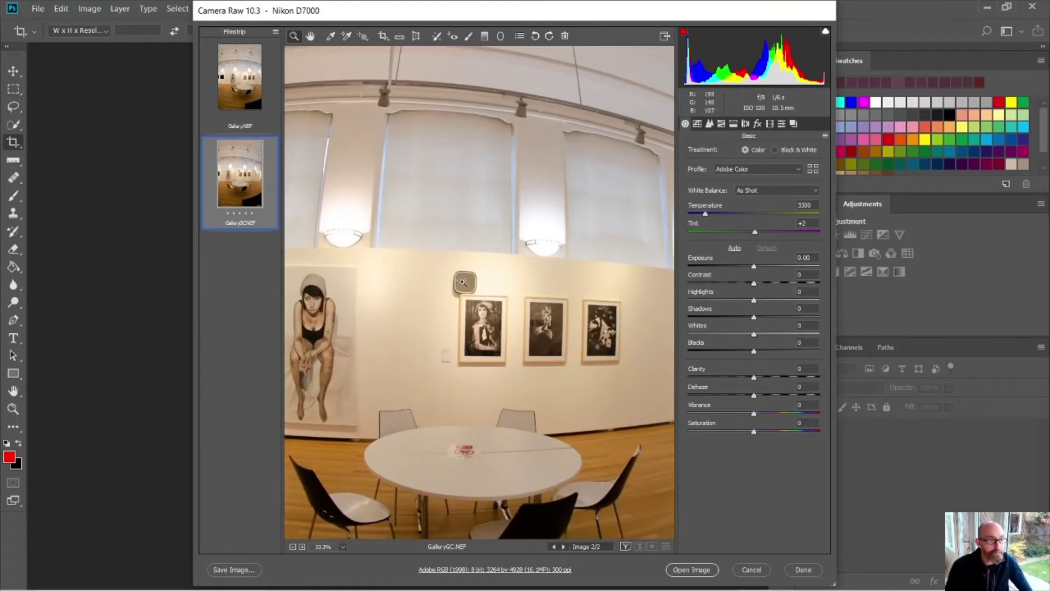
{"action": "left_click", "coordinate": [249, 97]}
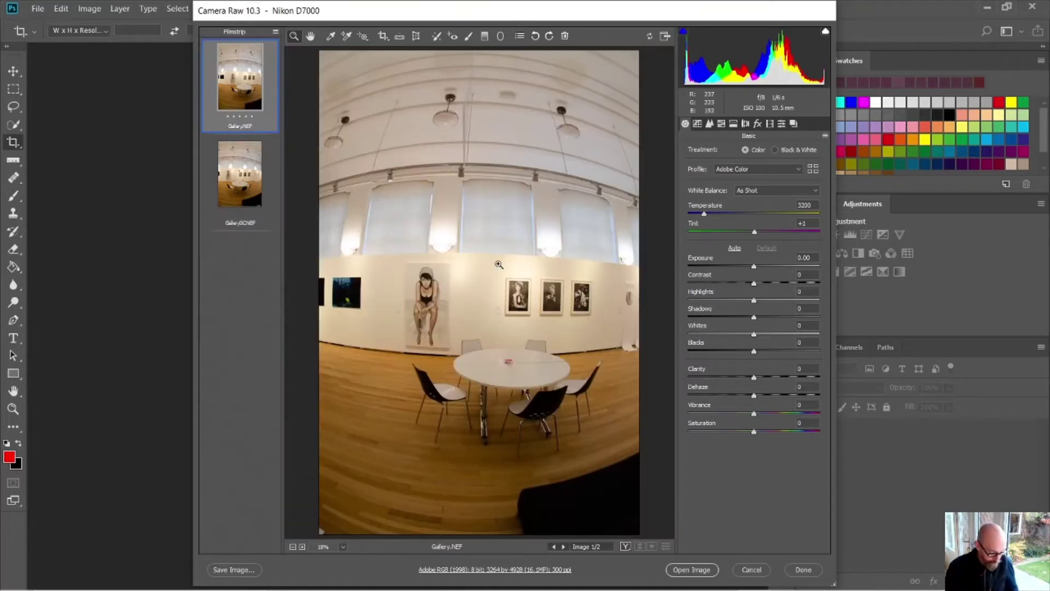
{"action": "left_click", "coordinate": [539, 287]}
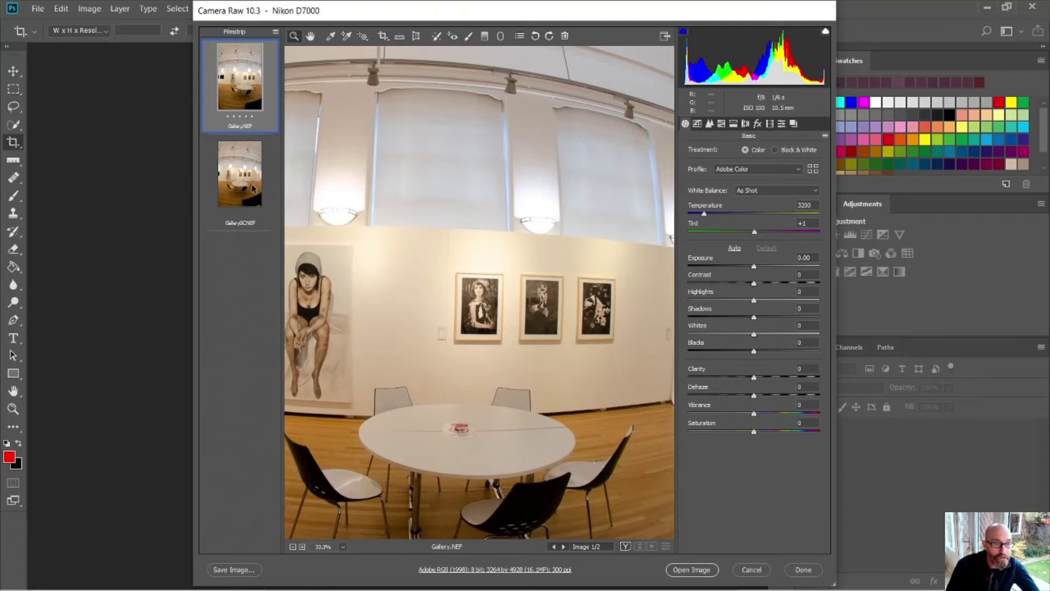
{"action": "left_click", "coordinate": [235, 157]}
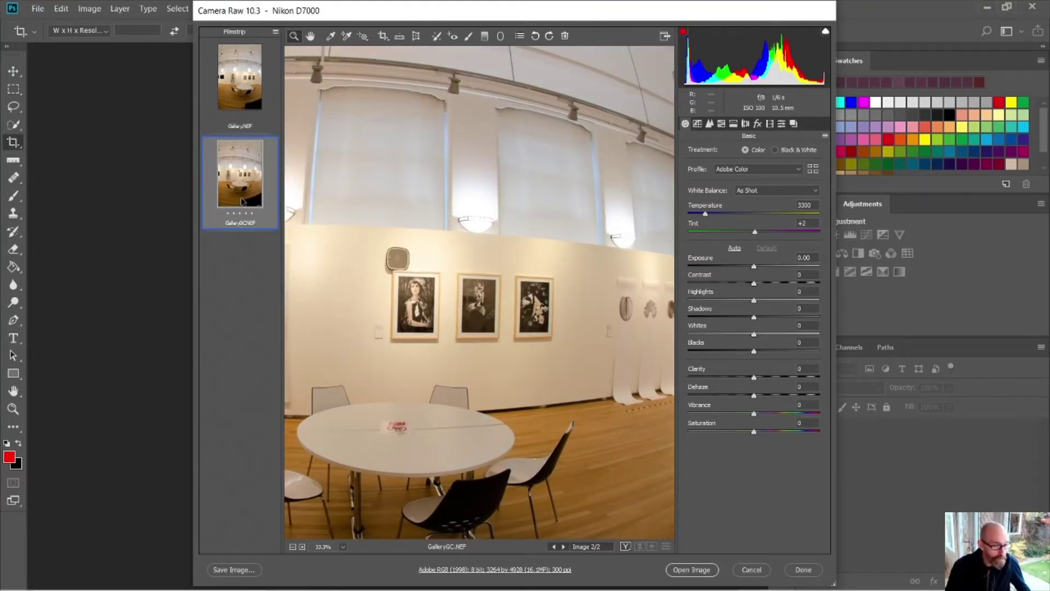
{"action": "key", "text": "shift"}
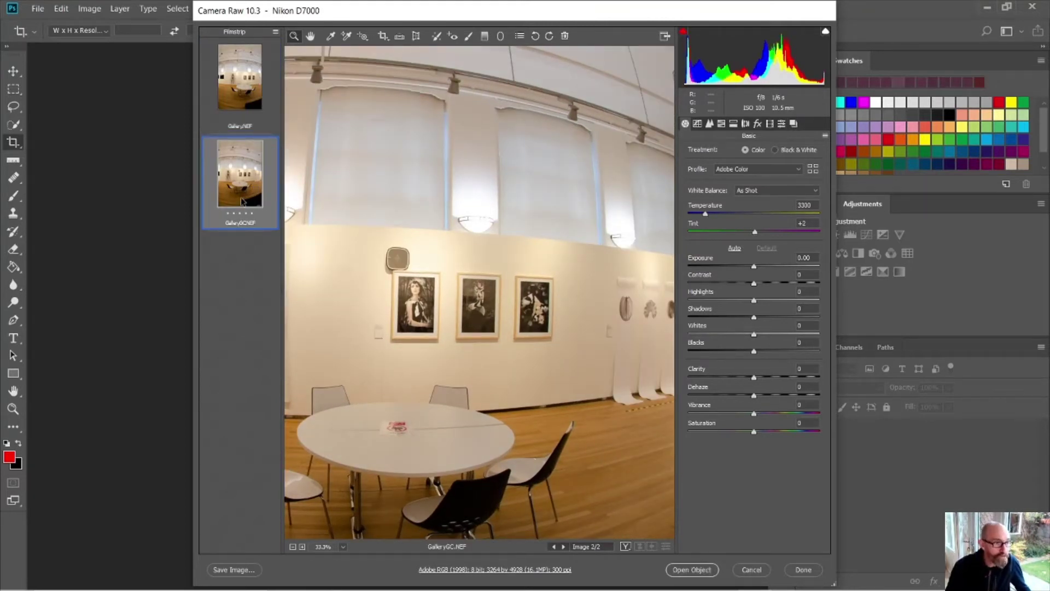
{"action": "left_click", "coordinate": [243, 90], "text": "shift"}
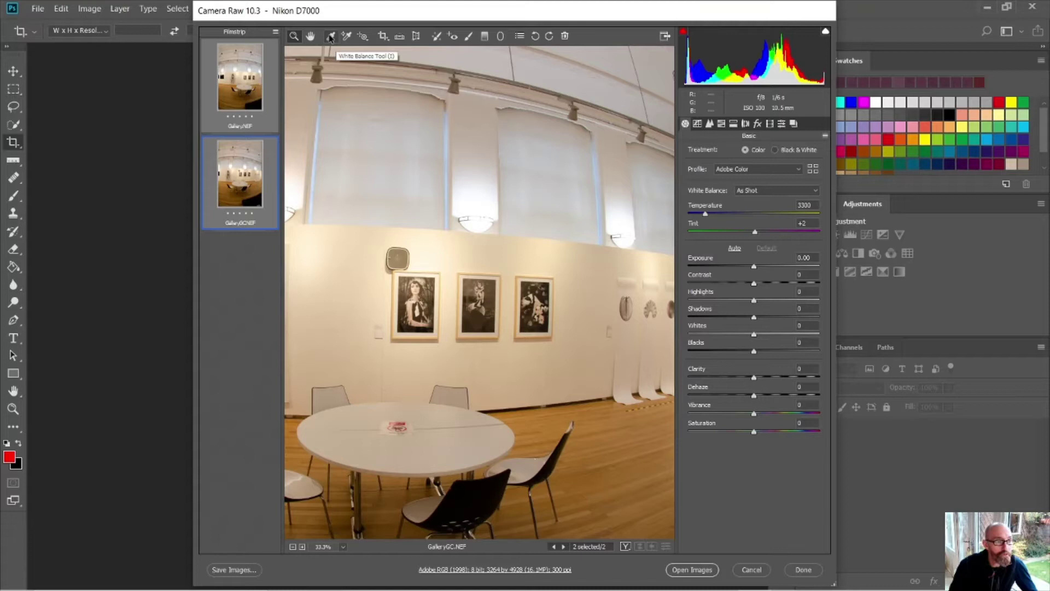
Step: Sample the grey card for white balance (2750, +7 tint), then select only Gallery.NEF
{"action": "left_click", "coordinate": [330, 37]}
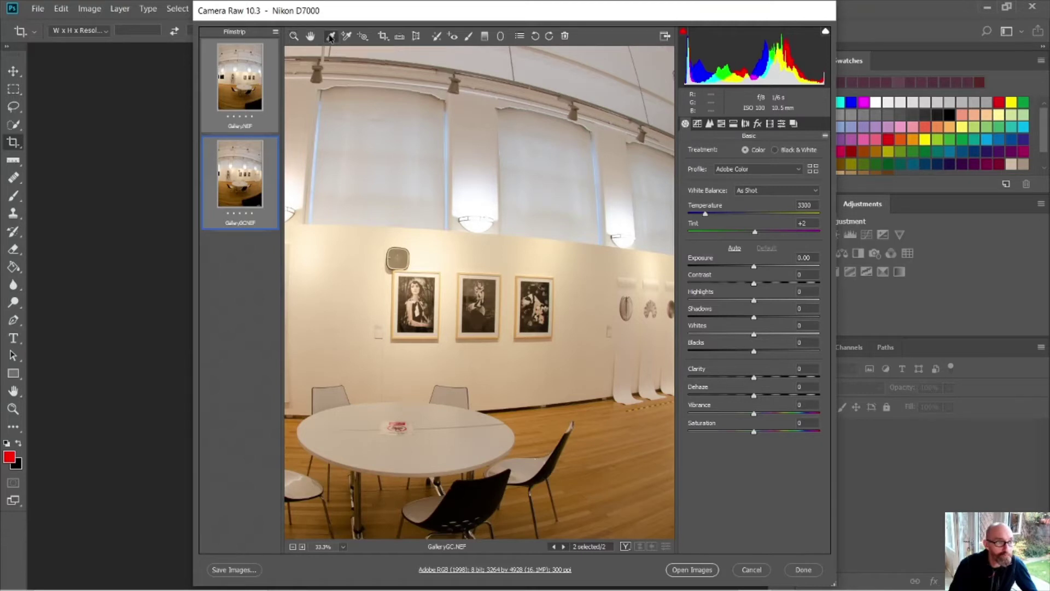
{"action": "left_click", "coordinate": [402, 254]}
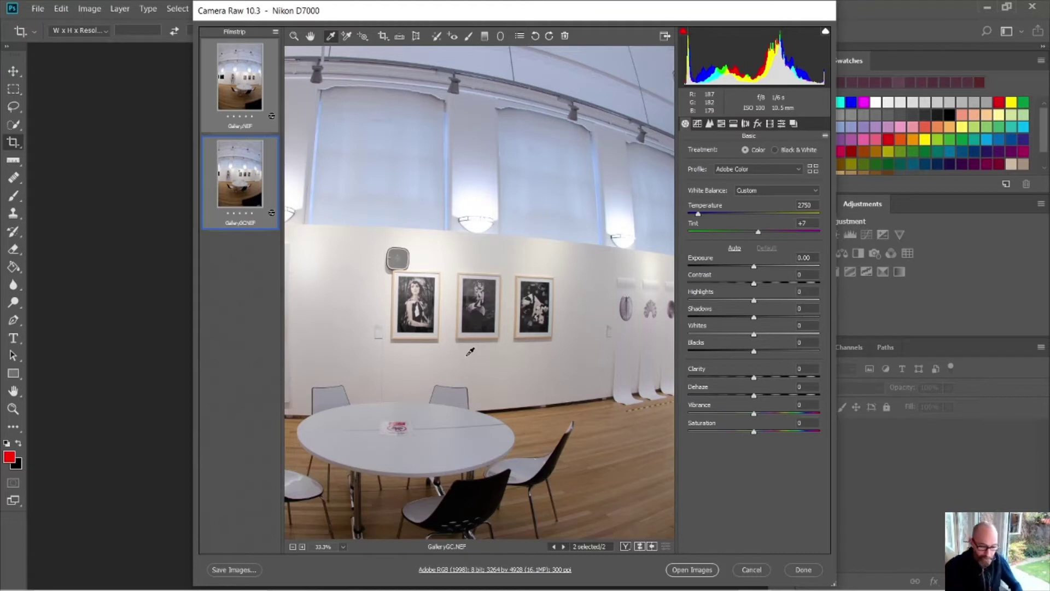
{"action": "key", "text": "ctrl+0"}
{"action": "left_click", "coordinate": [245, 108]}
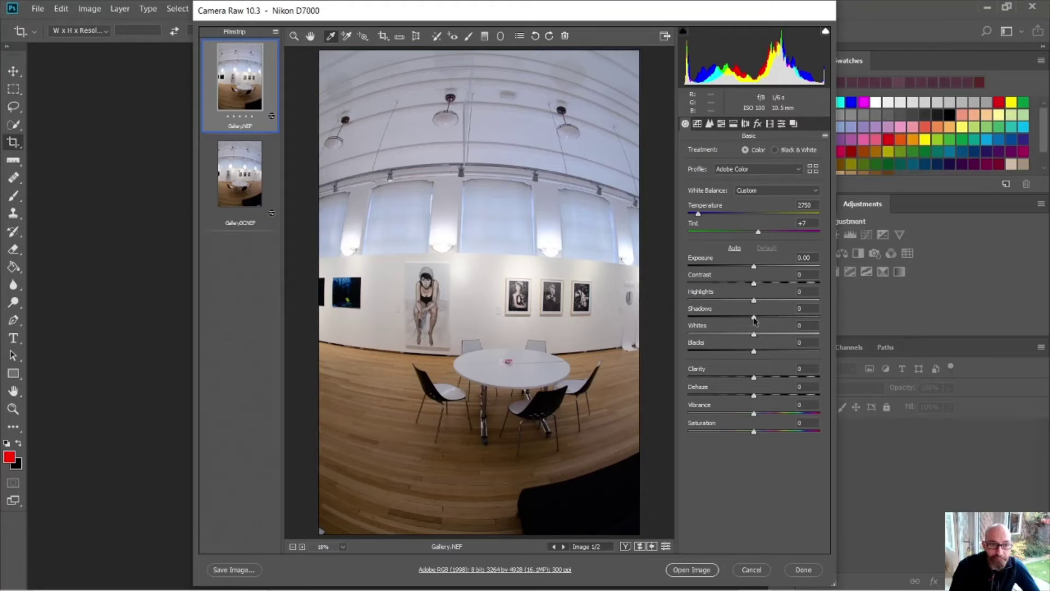
Step: Set Shadows to +9 and Clarity to +5 in the Basic panel
{"action": "mouse_move", "coordinate": [753, 319]}
{"action": "left_mouse_down"}
{"action": "mouse_move", "coordinate": [746, 301]}
{"action": "mouse_move", "coordinate": [726, 303]}
{"action": "mouse_move", "coordinate": [760, 320]}
{"action": "left_mouse_up"}
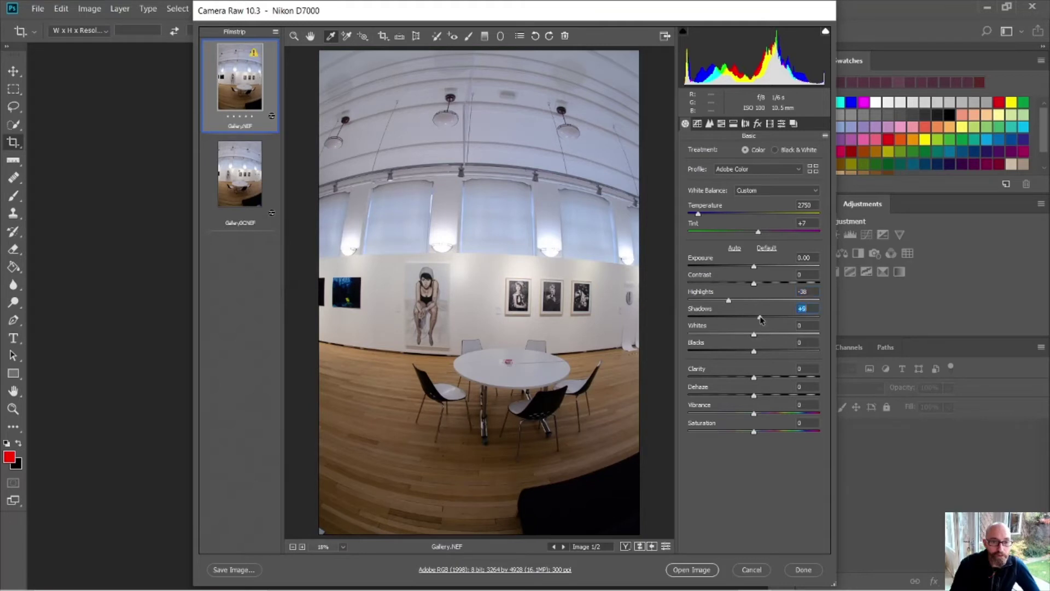
{"action": "left_click", "coordinate": [754, 267]}
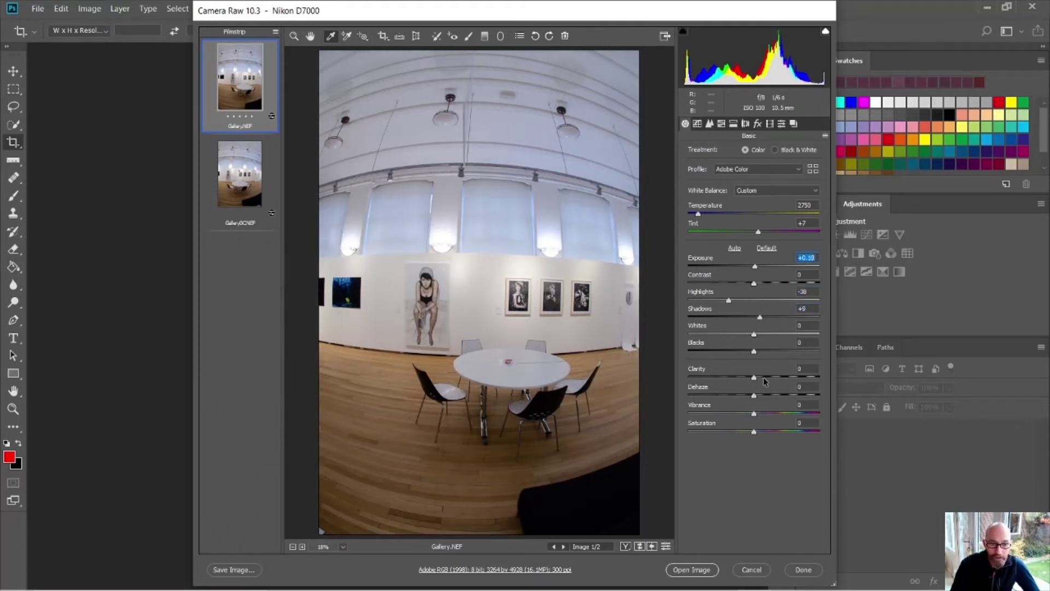
{"action": "left_click_drag", "start_coordinate": [755, 381], "coordinate": [759, 378]}
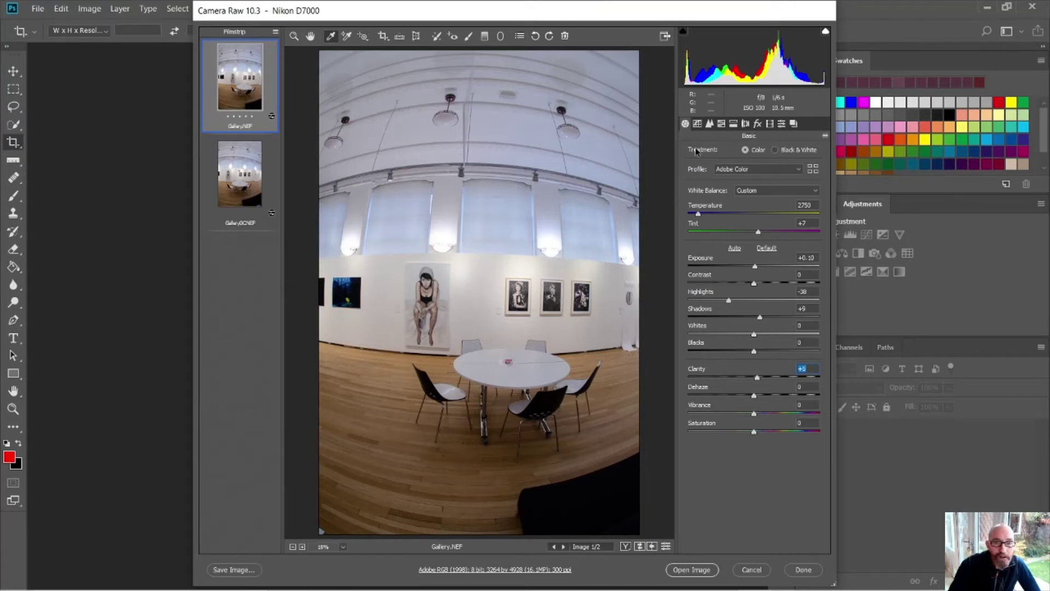
Step: Enable chromatic aberration removal and the Nikon AF DX Fisheye-Nikkor lens profile correction
{"action": "left_click", "coordinate": [746, 125]}
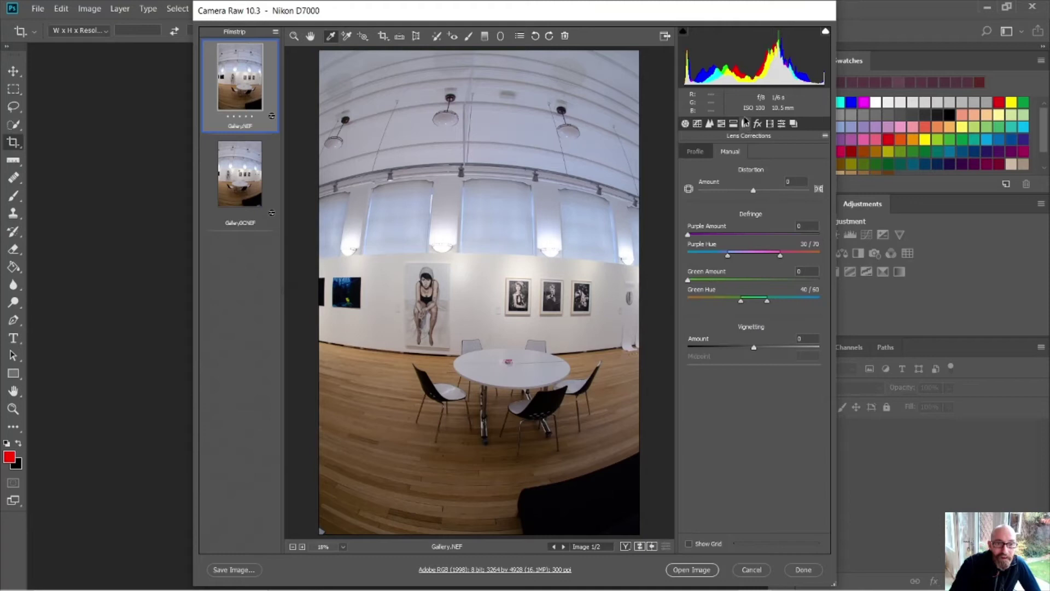
{"action": "left_click", "coordinate": [699, 153]}
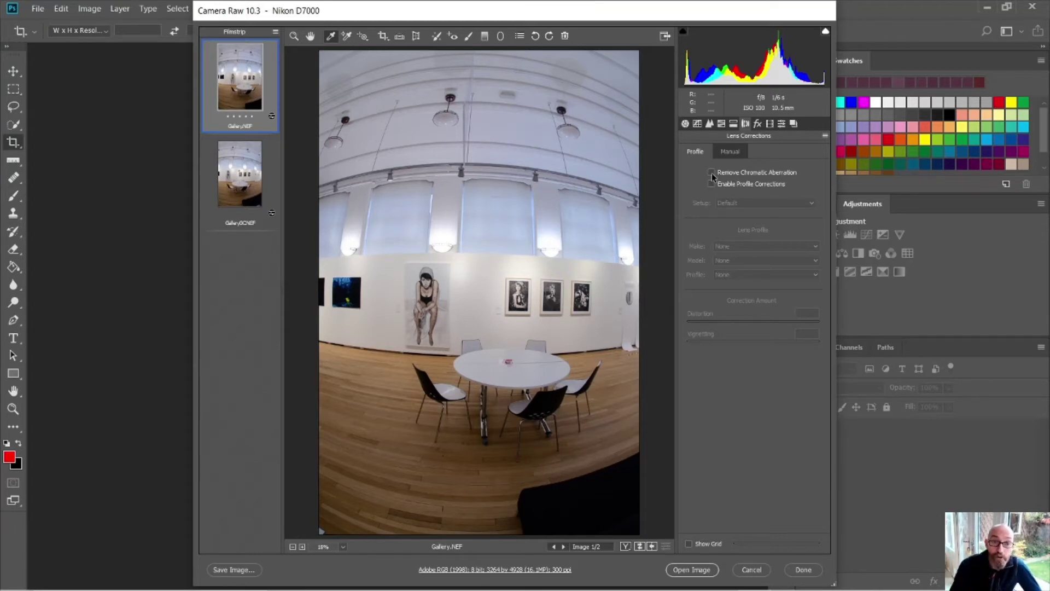
{"action": "left_click", "coordinate": [711, 173]}
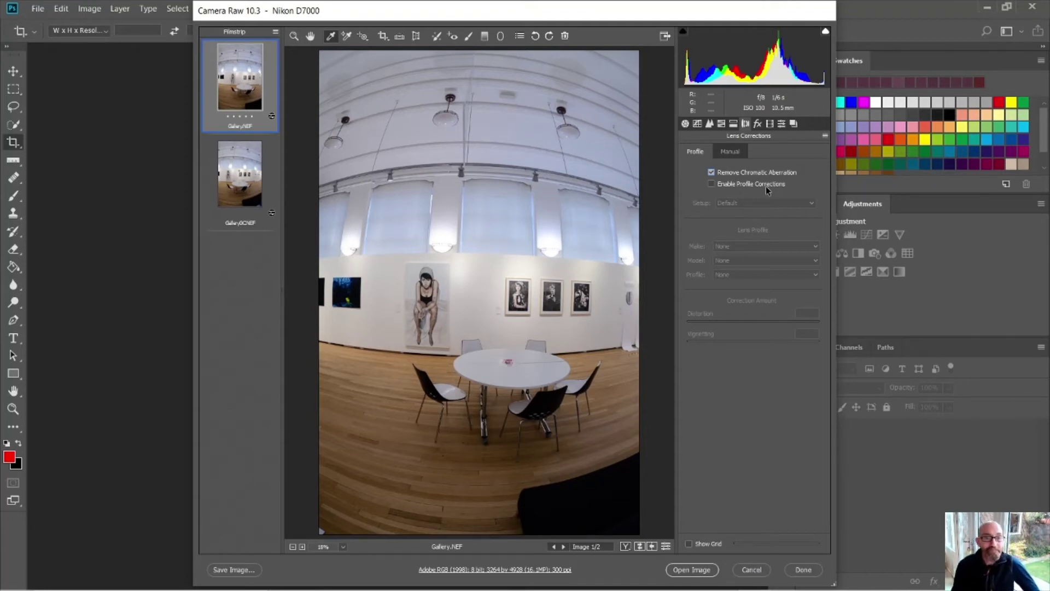
{"action": "left_click", "coordinate": [711, 184]}
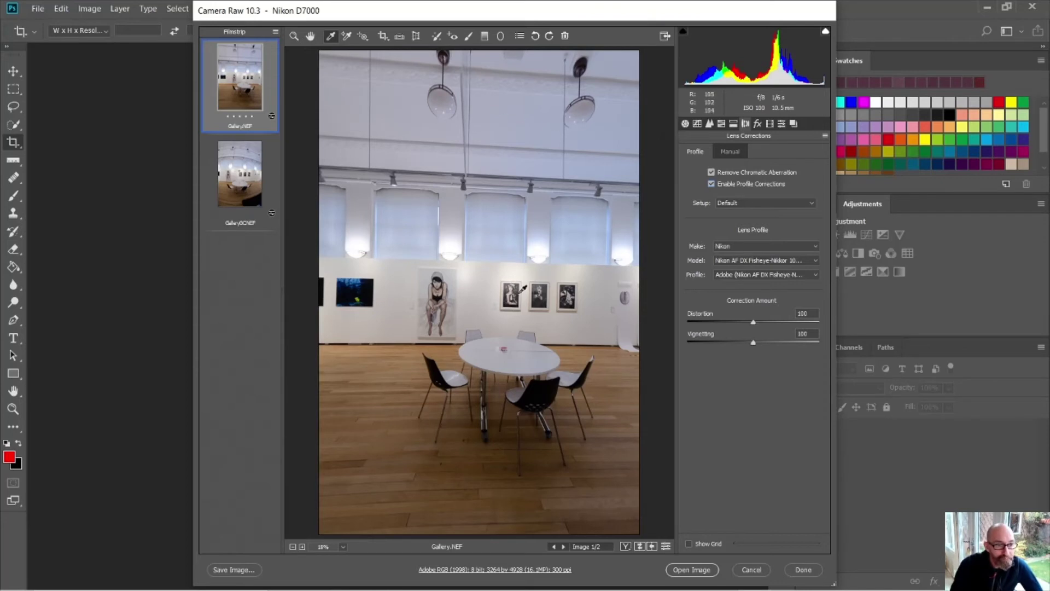
{"action": "left_click", "coordinate": [730, 151]}
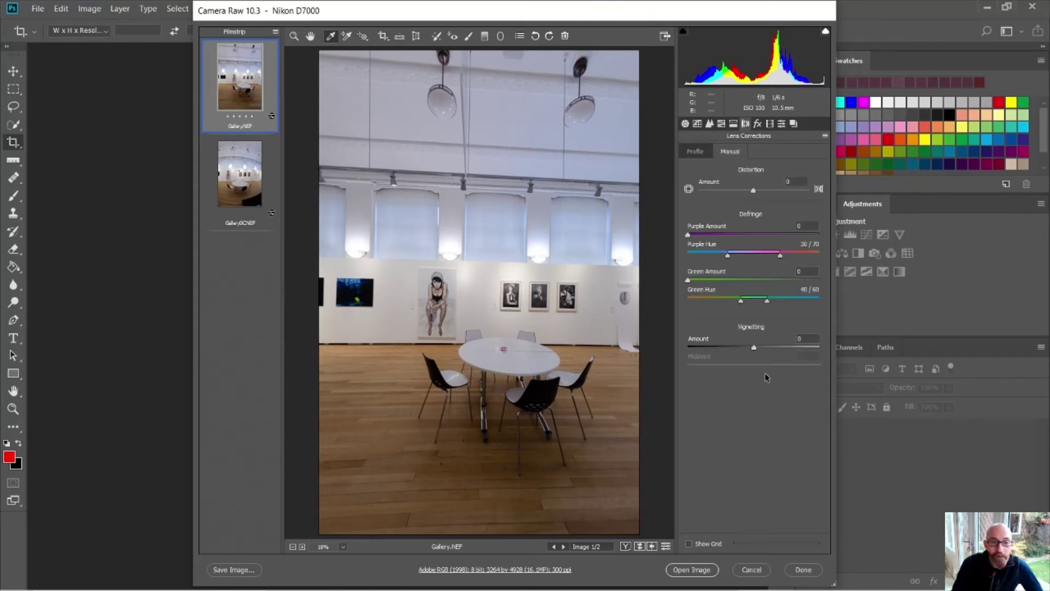
{"action": "left_click", "coordinate": [697, 152]}
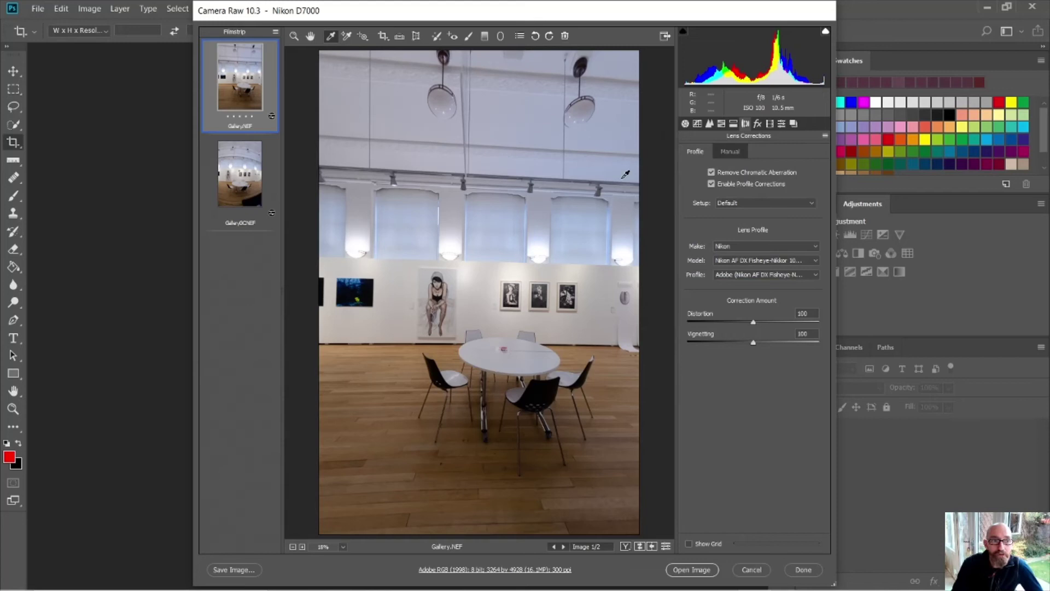
Step: Straighten the photo with Transform Rotate -1.1 and Horizontal perspective +15
{"action": "left_click", "coordinate": [416, 39]}
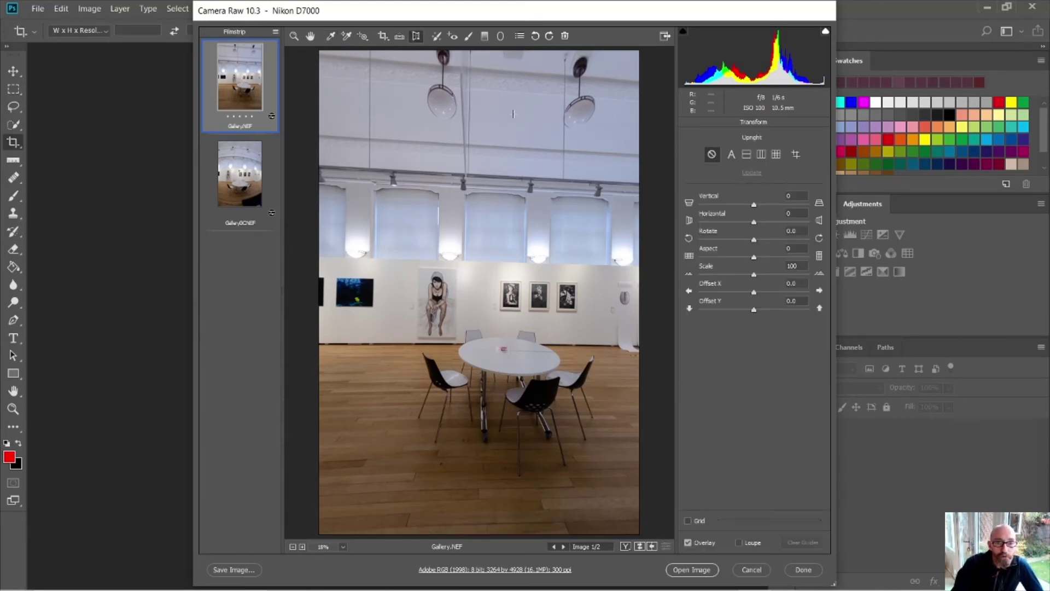
{"action": "left_click", "coordinate": [751, 239]}
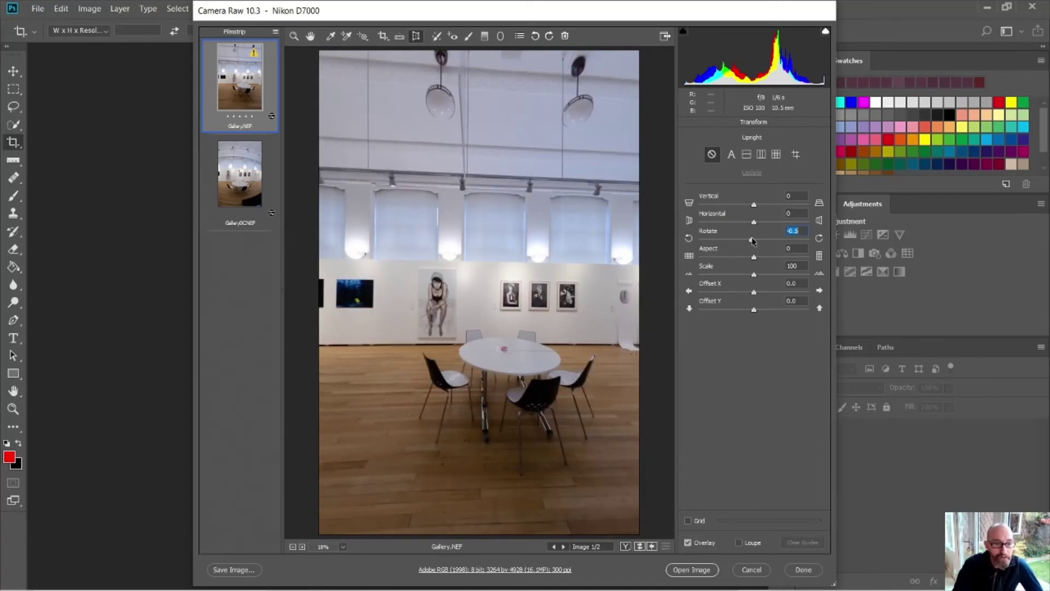
{"action": "left_click_drag", "start_coordinate": [751, 240], "coordinate": [748, 241]}
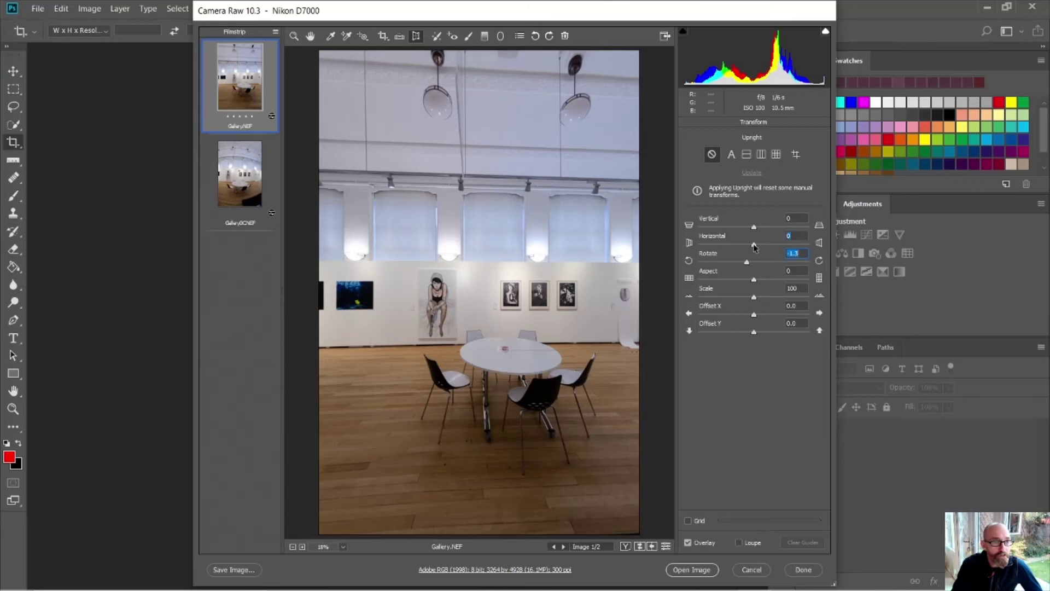
{"action": "left_click", "coordinate": [754, 247]}
{"action": "left_click_drag", "start_coordinate": [754, 247], "coordinate": [751, 264]}
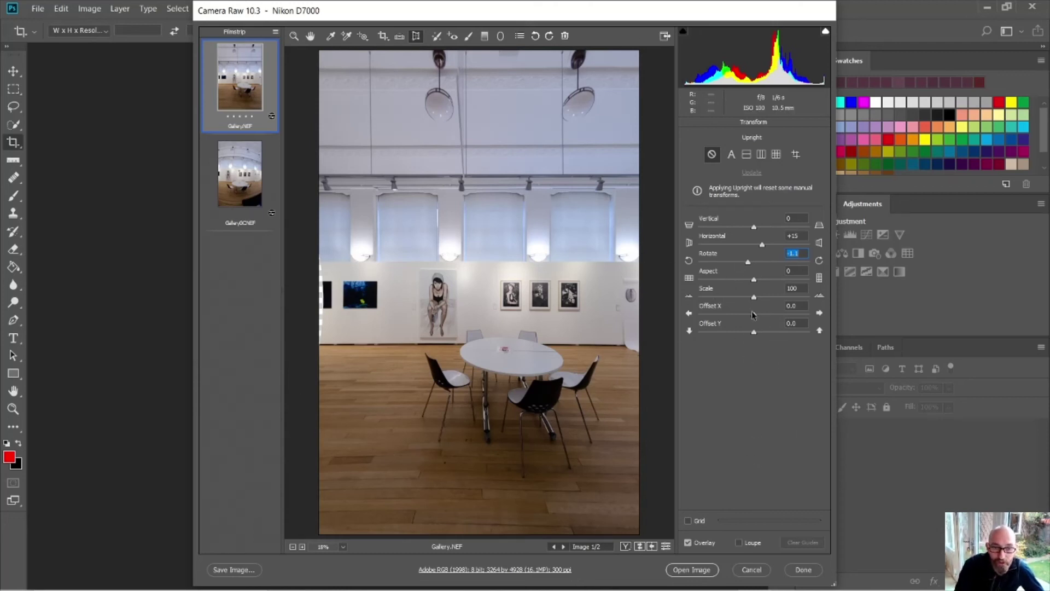
Step: Set Transform Offset X to -2.0 to recentre the photo
{"action": "left_click_drag", "start_coordinate": [754, 316], "coordinate": [753, 312]}
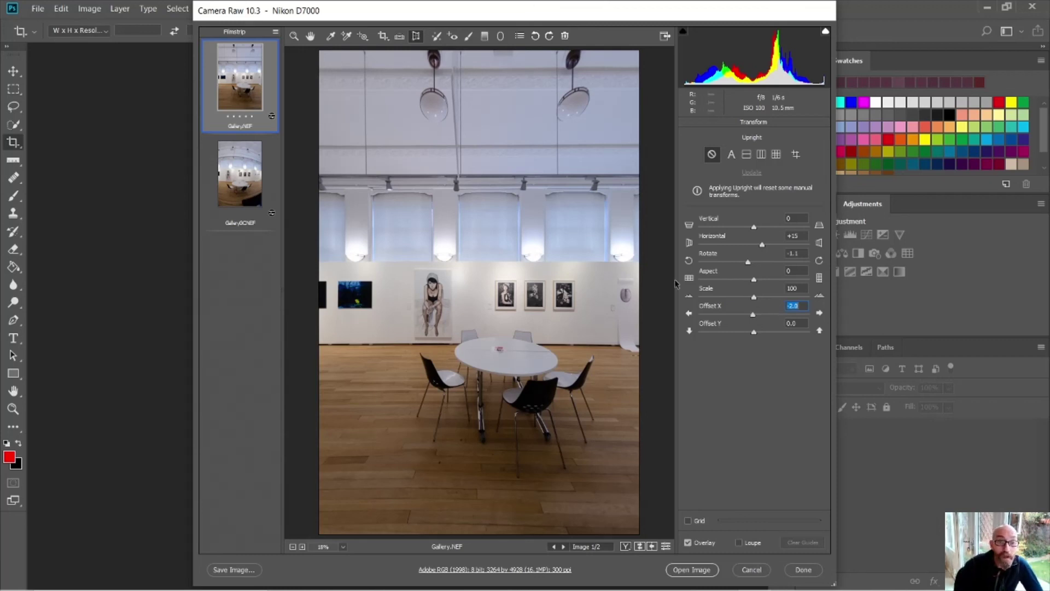
Step: Open the corrected Gallery.NEF in Photoshop and switch to the Move tool
{"action": "left_click", "coordinate": [680, 570]}
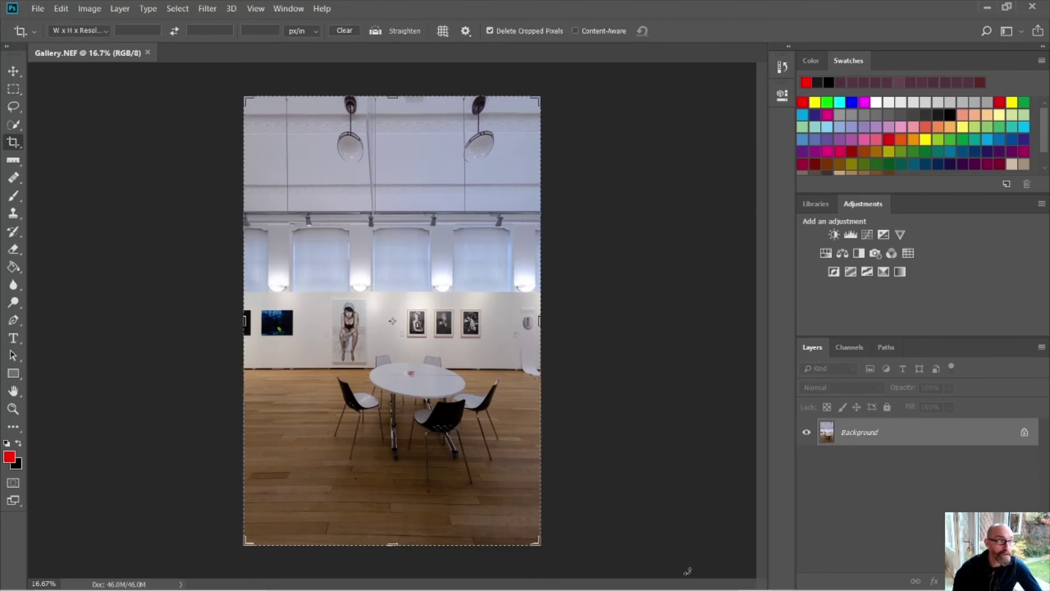
{"action": "left_click", "coordinate": [14, 71]}
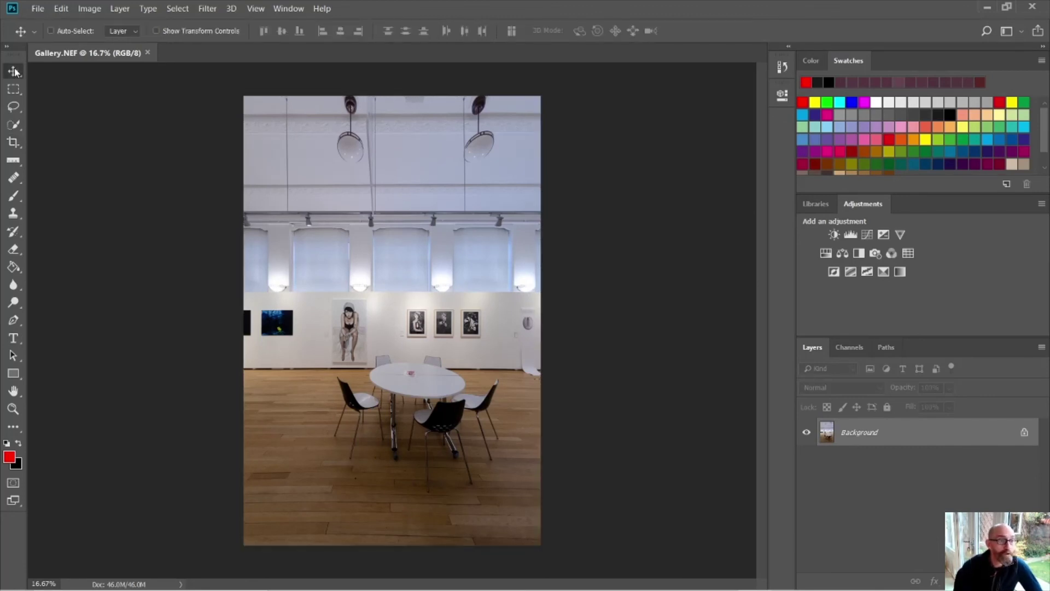